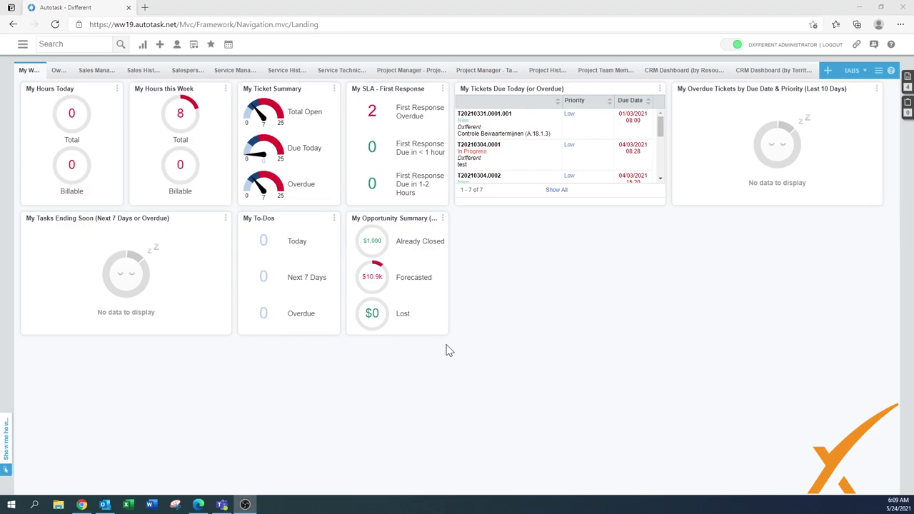
Open the Quote Email Messages settings from the Sales & Opportunities section of Admin
click(23, 45)
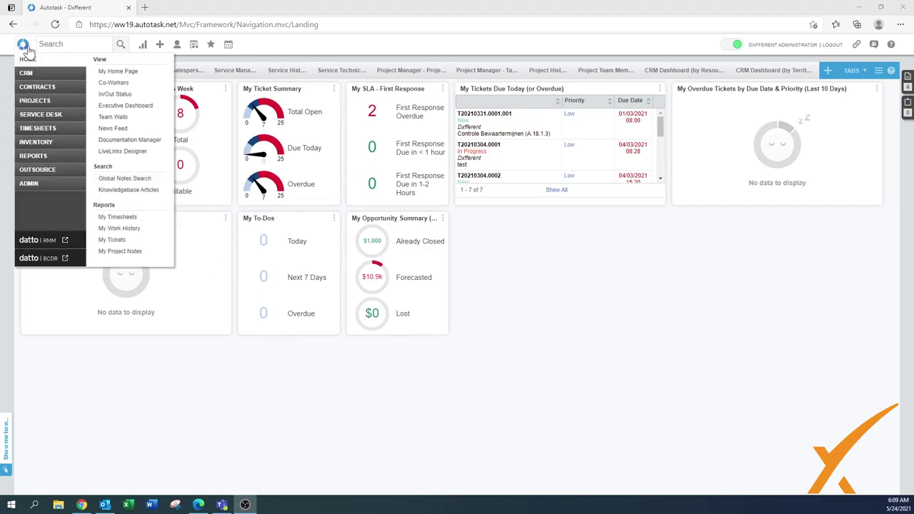
click(40, 190)
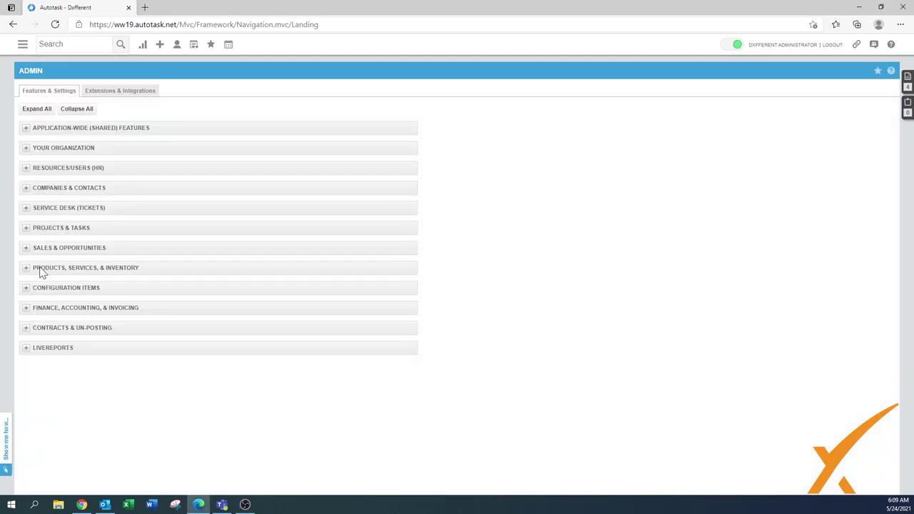
click(27, 249)
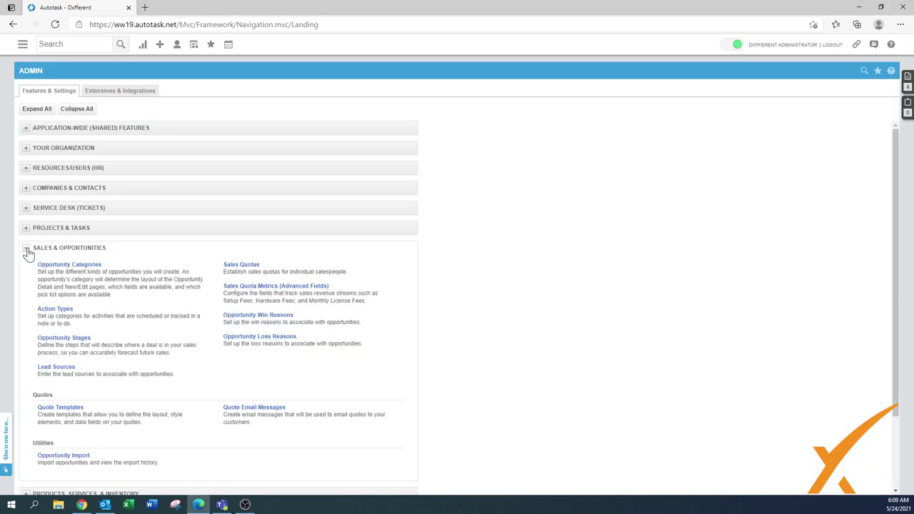
click(254, 415)
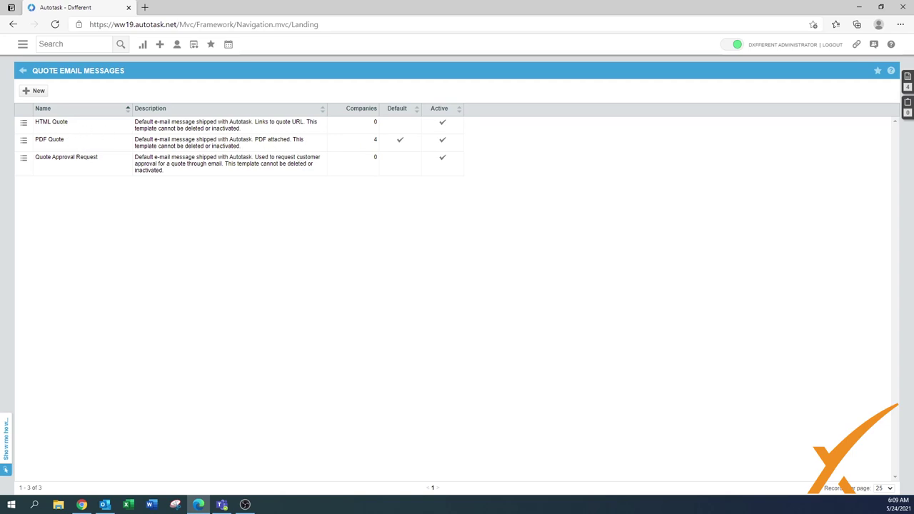
Examine the descriptions of the HTML Quote, PDF Quote and Quote Approval Request messages for their purpose and restrictions
drag(254, 123, 304, 123)
drag(254, 140, 287, 140)
drag(305, 122, 319, 134)
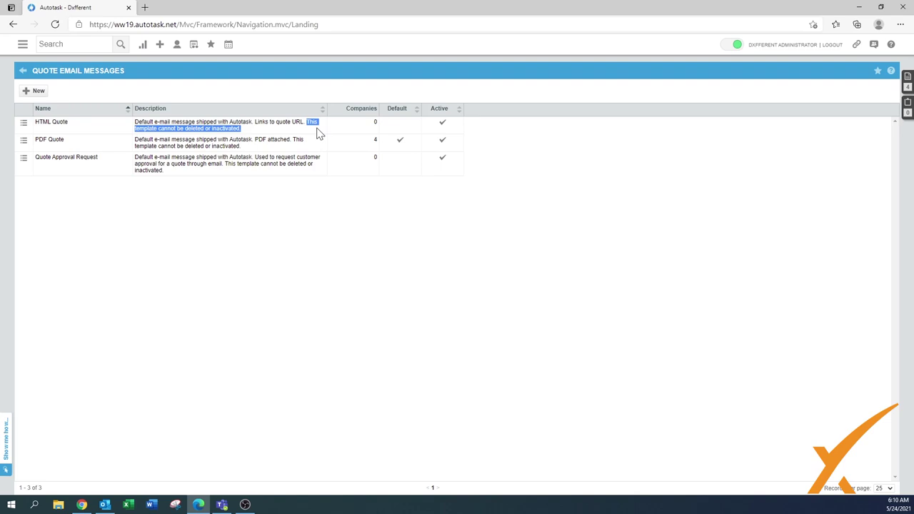
drag(292, 140, 301, 148)
click(241, 173)
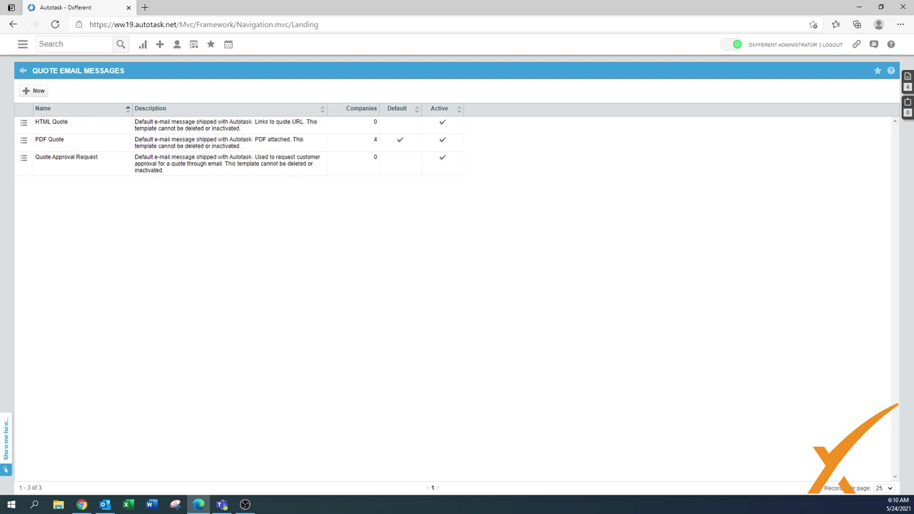
drag(224, 163, 283, 173)
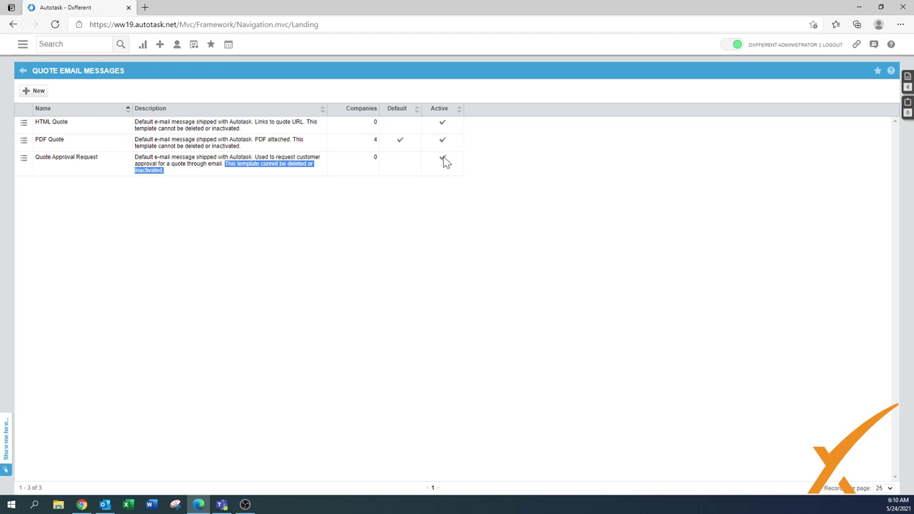
Edit the PDF Quote message by adding the line "Thank you for doing business!" above "Sincerely," in the email body, and save it
click(24, 154)
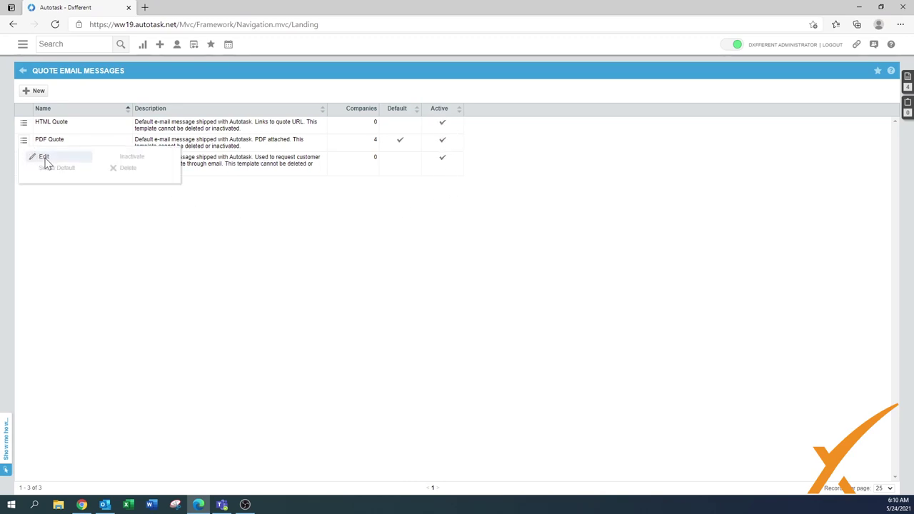
click(45, 160)
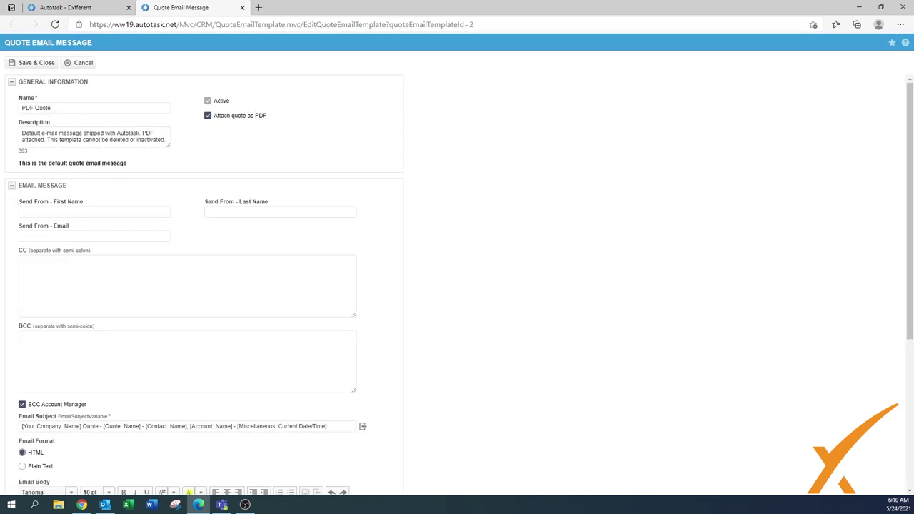
scroll(115, 271, down, 2)
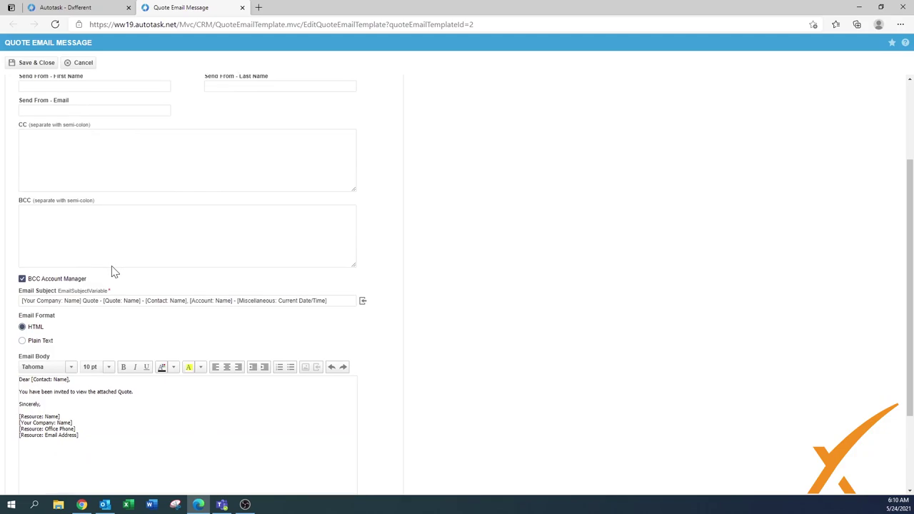
scroll(114, 271, down, 1)
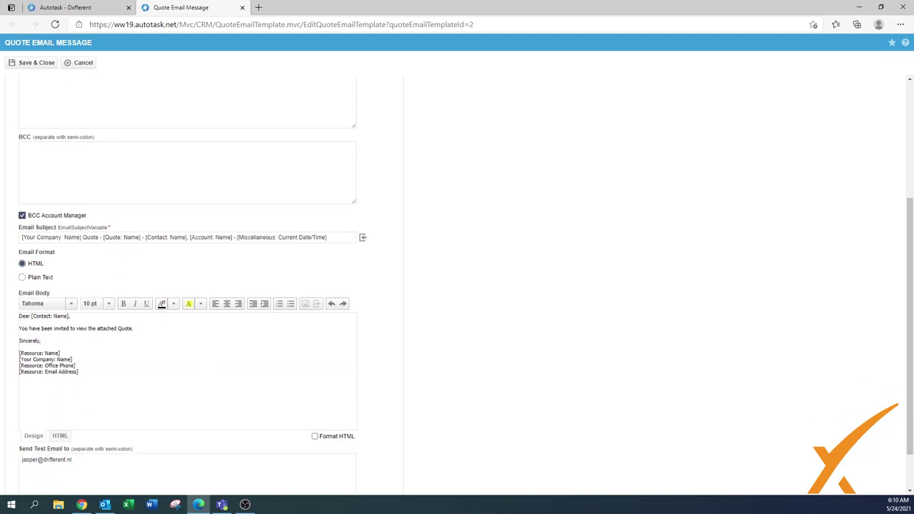
click(19, 334)
key(Return)
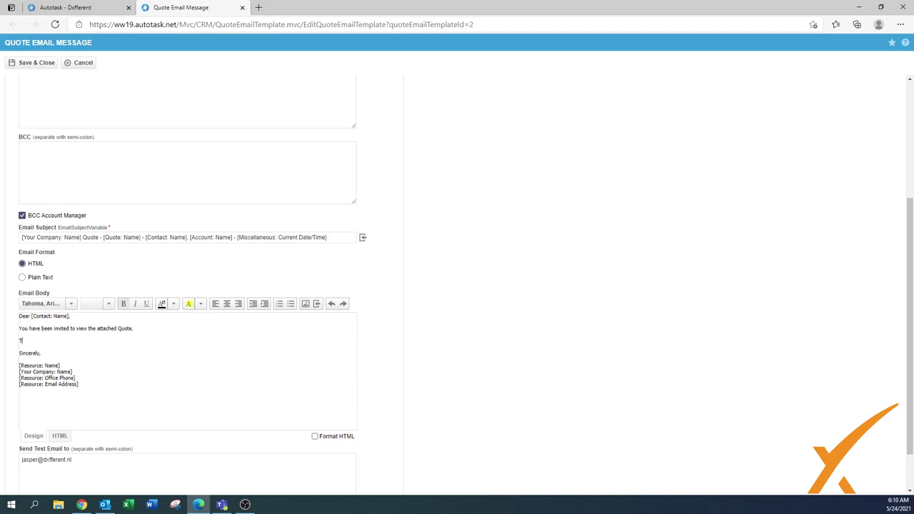
text(Thank)
text( you for doin)
text(gt)
text( busines)
text(s!)
click(32, 69)
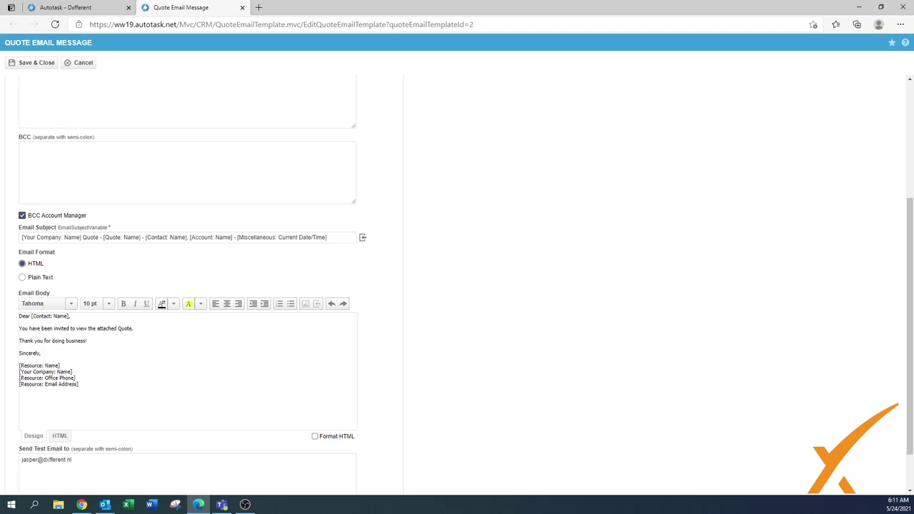
Copy the entire email body of the PDF Quote message and close the message without saving
drag(79, 385, 18, 315)
key(ctrl+c)
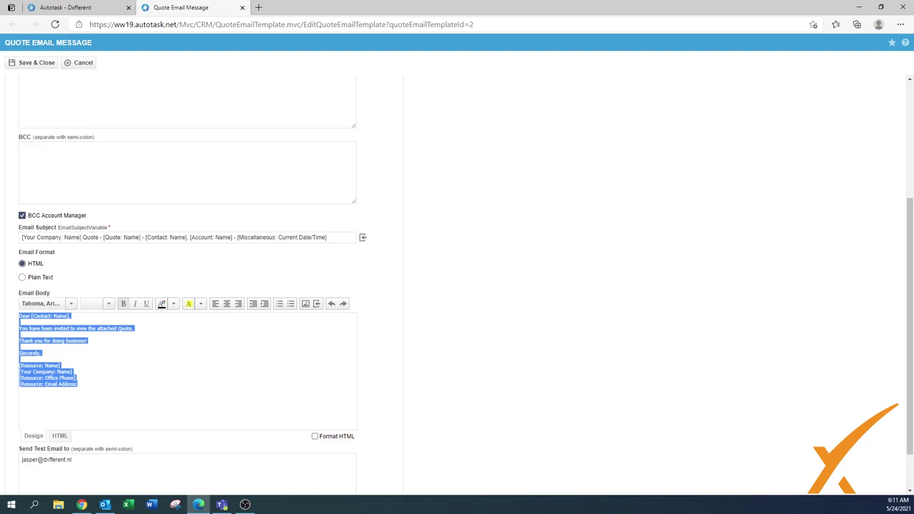
click(84, 65)
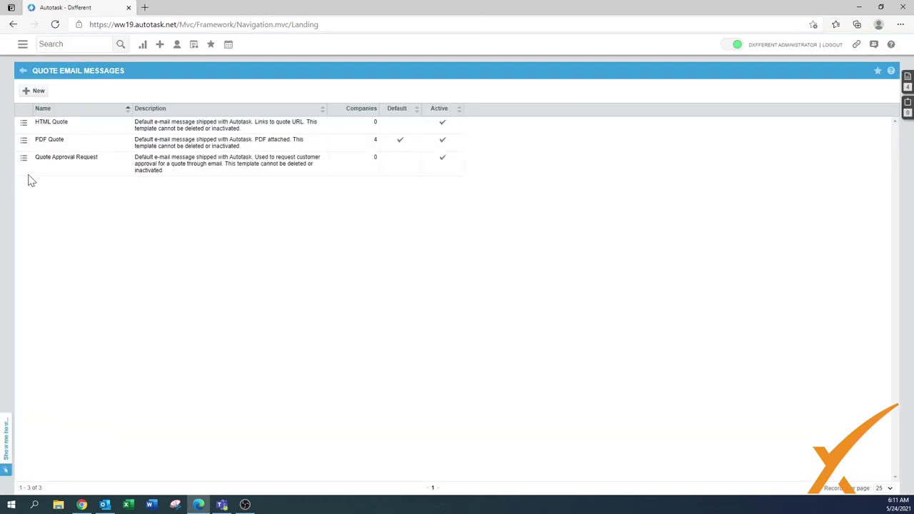
Create a quote email message named "_Our Company - Quote" with the quote attached as PDF and the description "Our Default"
click(24, 122)
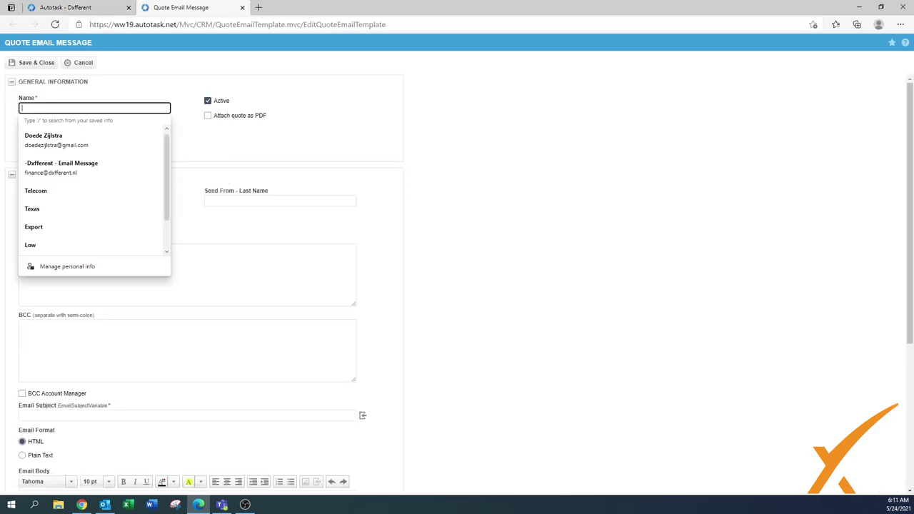
text(_Our Compan)
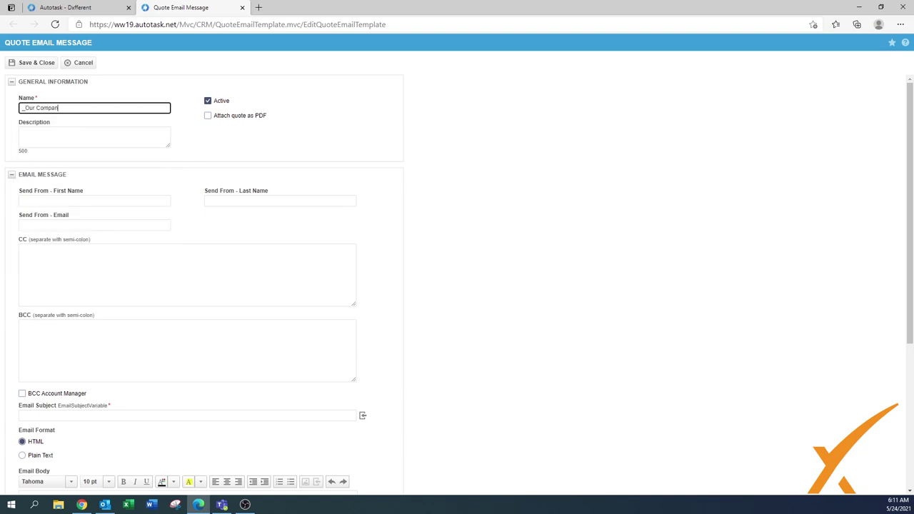
text(y - Quote)
click(208, 115)
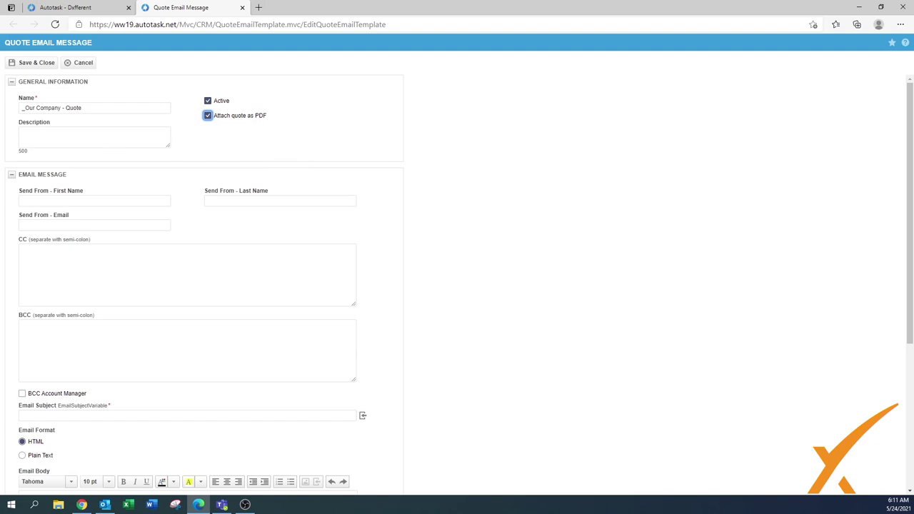
click(94, 137)
text(Our Default)
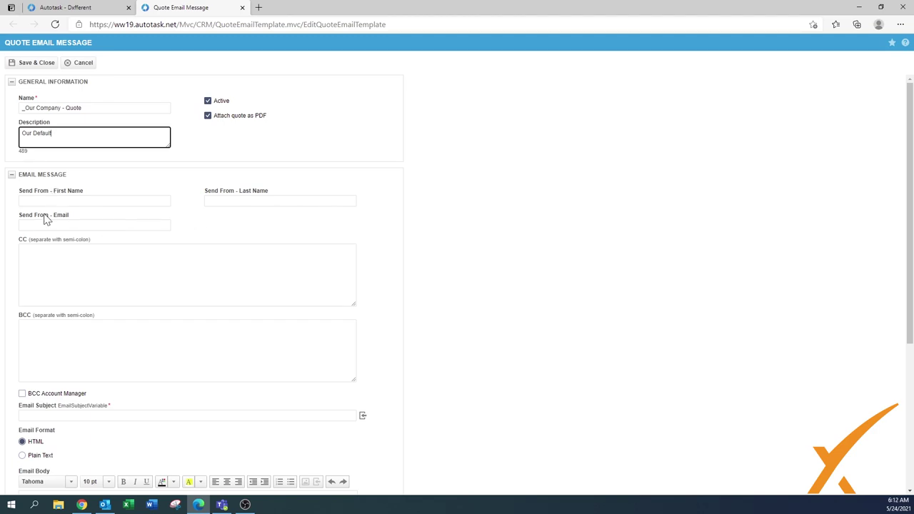
Fill in the Send From email field with the company's sales address, leaving the sender name fields empty
key(Tab)
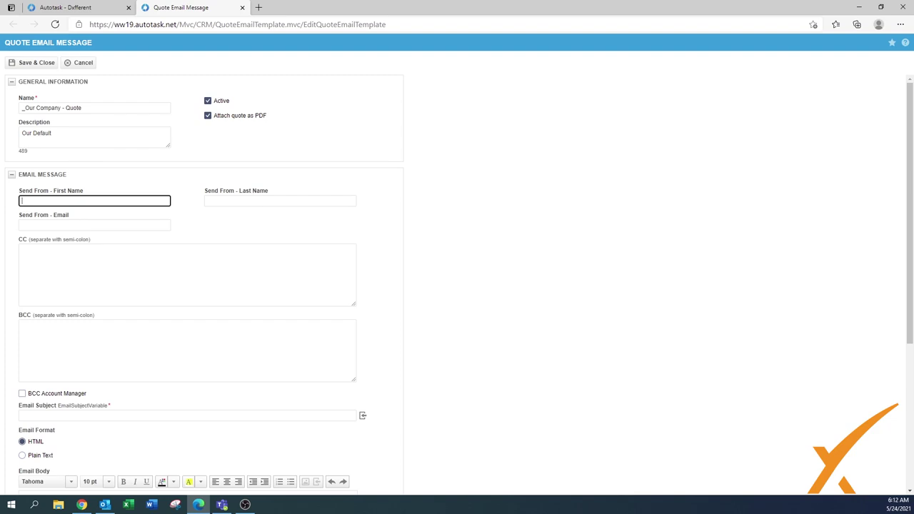
click(72, 226)
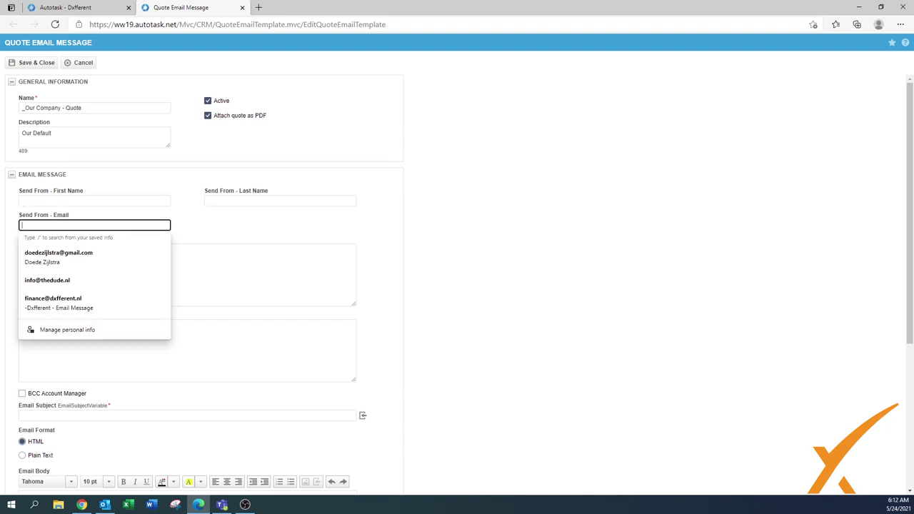
text(sales)
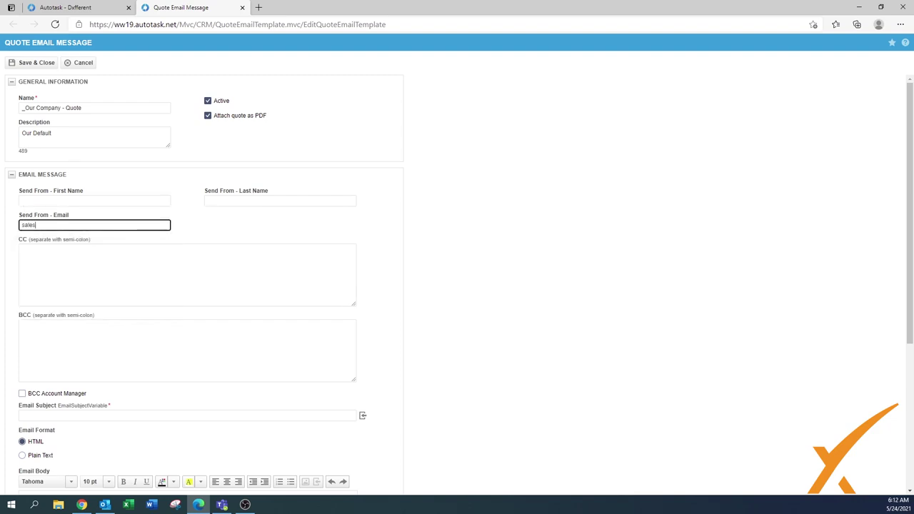
text(@yourcompany.com)
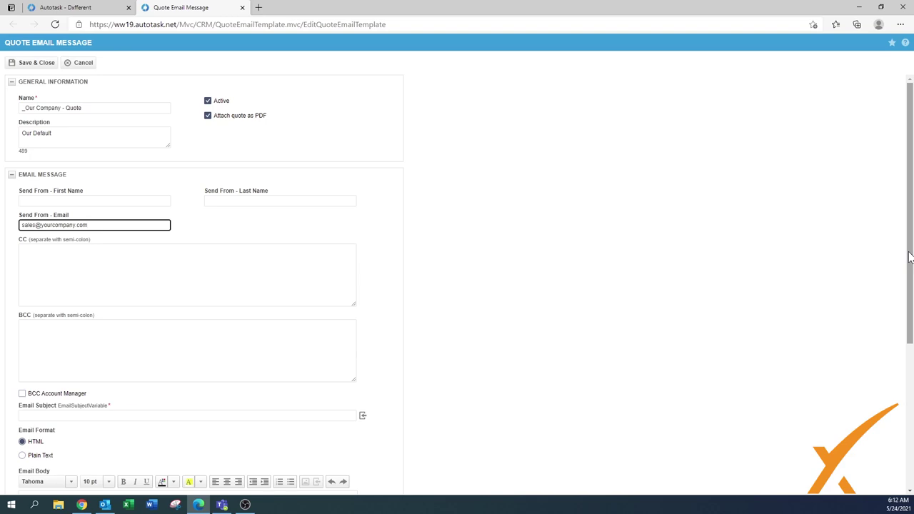
Set the email subject to "Here is a new quote" and paste the copied PDF Quote text into the email body
drag(909, 256, 910, 274)
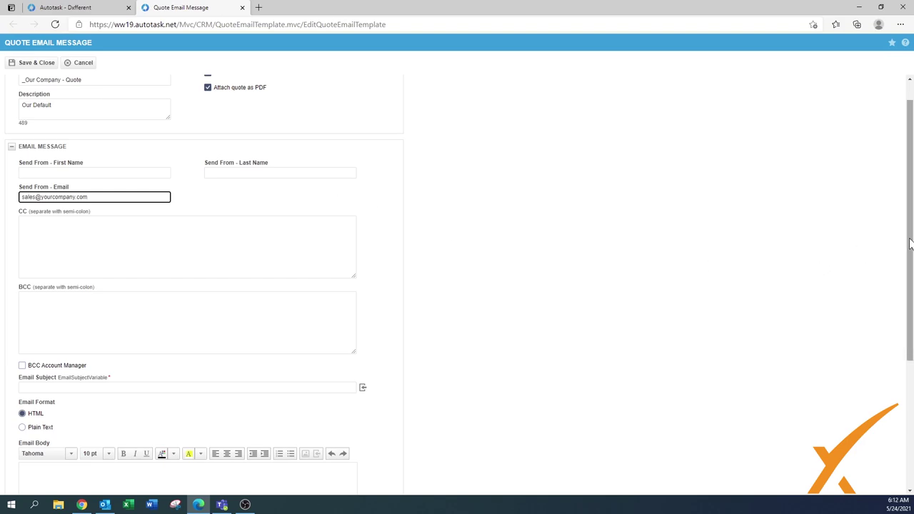
drag(910, 246, 906, 378)
click(70, 250)
click(60, 185)
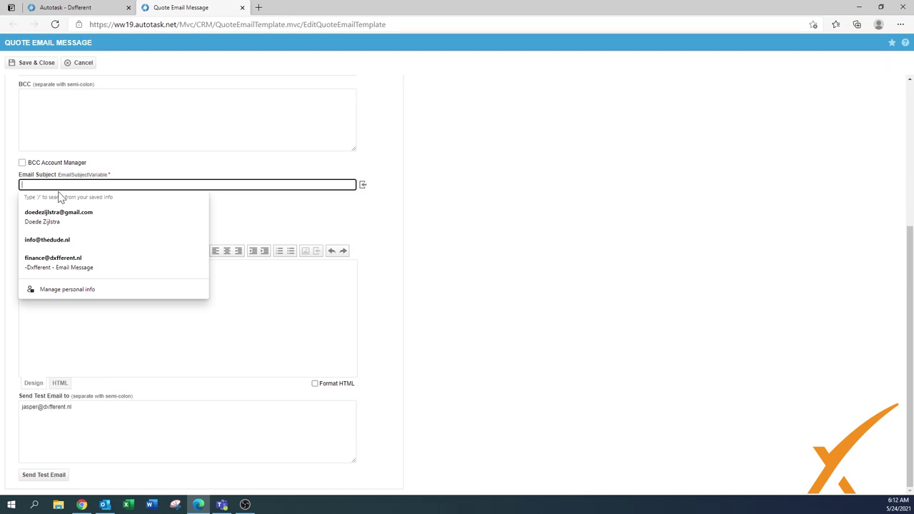
text(Here )
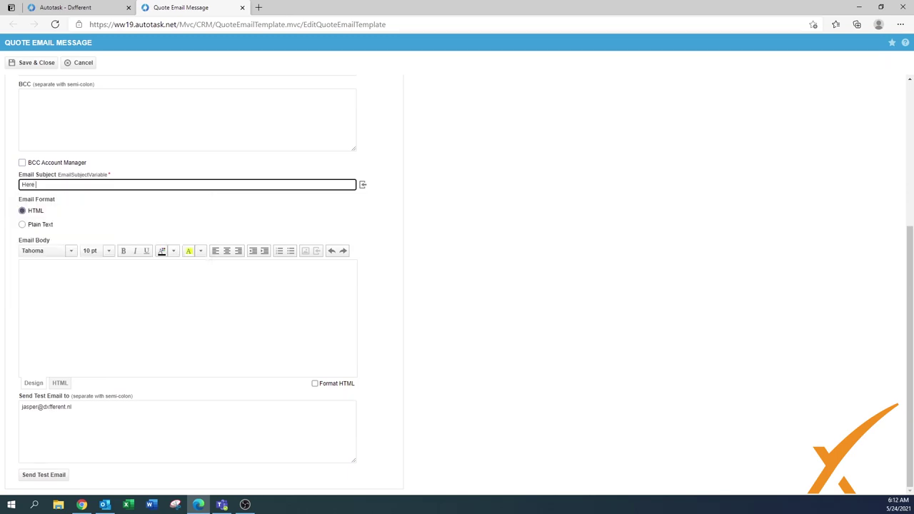
text(is a new quo)
key(BackSpace)
key(BackSpace)
key(BackSpace)
key(BackSpace)
key(BackSpace)
key(BackSpace)
text(w quote)
click(19, 262)
key(ctrl+v)
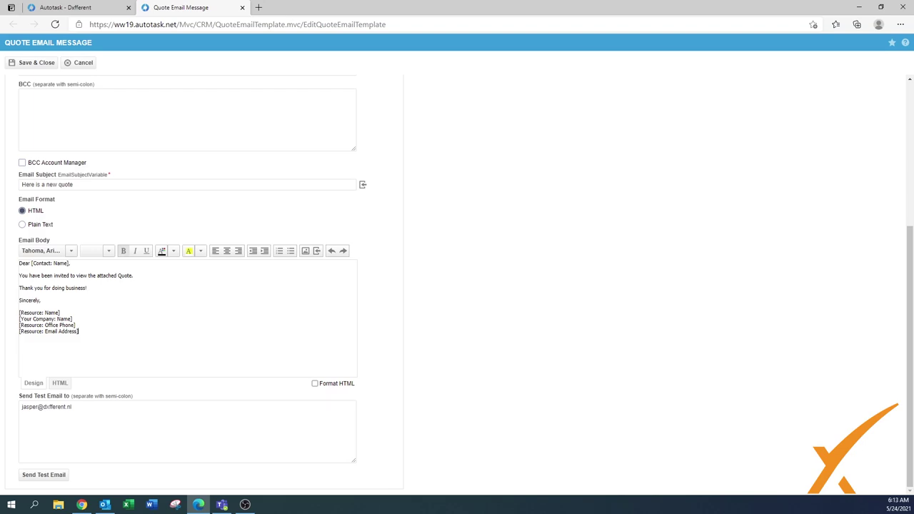
Limit the email body's variable list to quote variables and close the list without inserting one
click(317, 251)
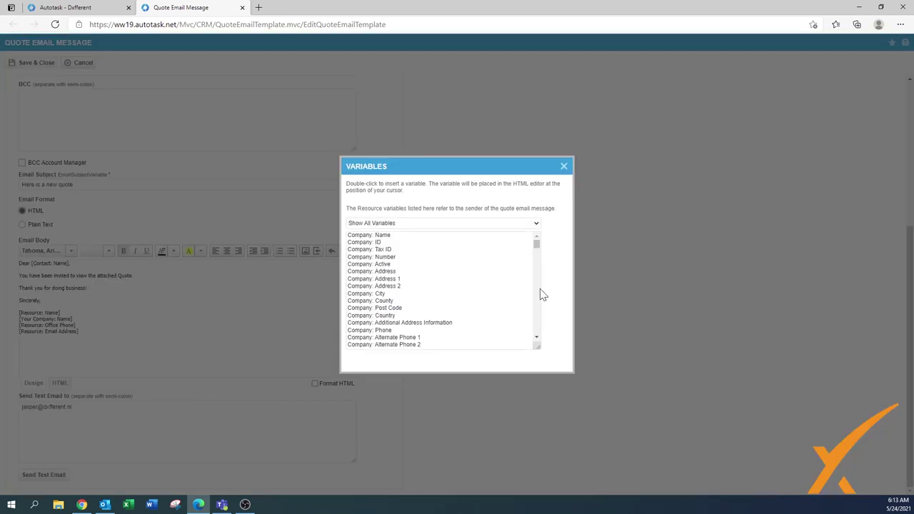
click(403, 224)
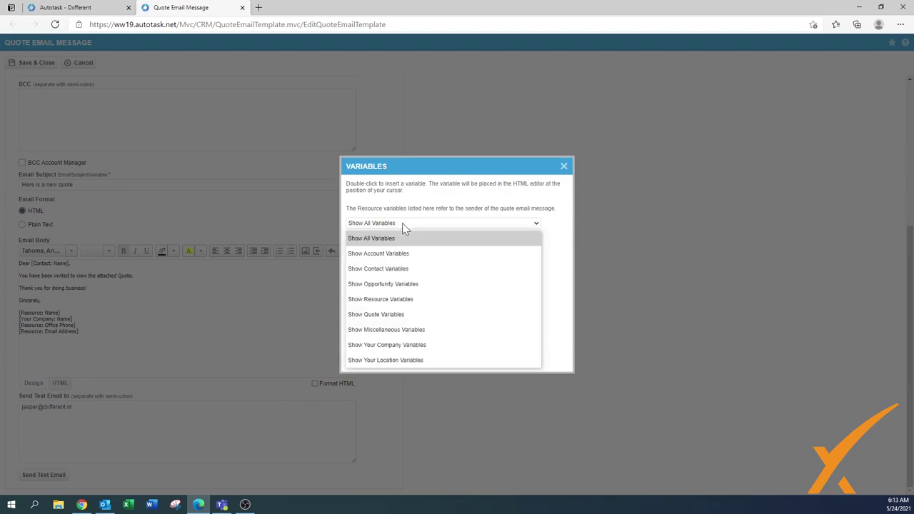
click(370, 317)
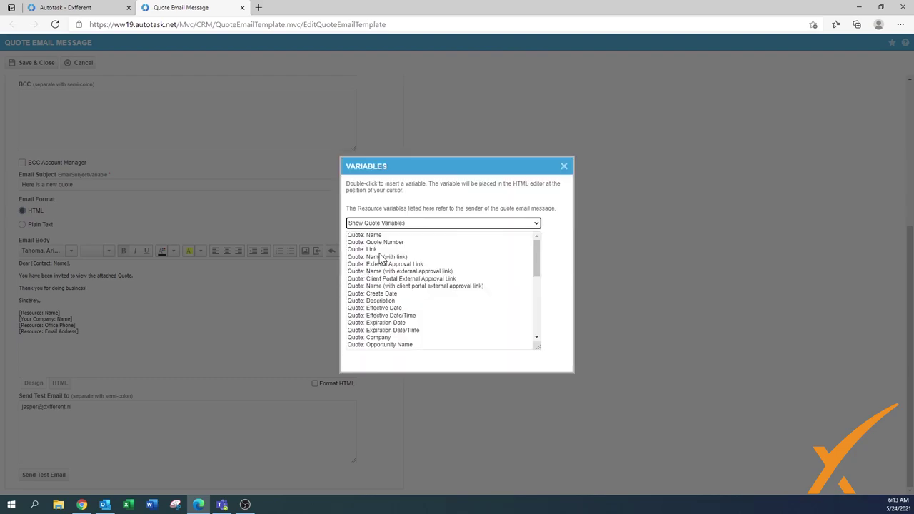
click(564, 167)
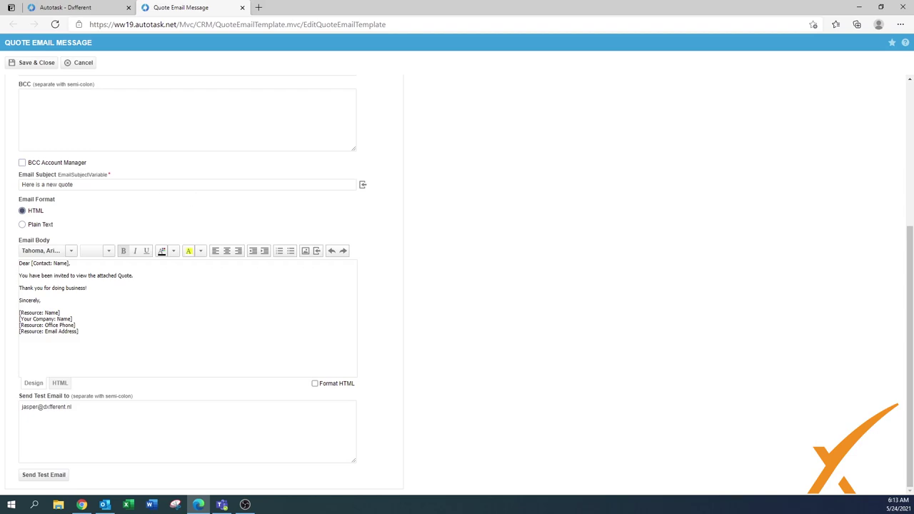
Add a colon to the end of the email subject and insert the Quote: Quote Number variable at the end of the body
click(73, 184)
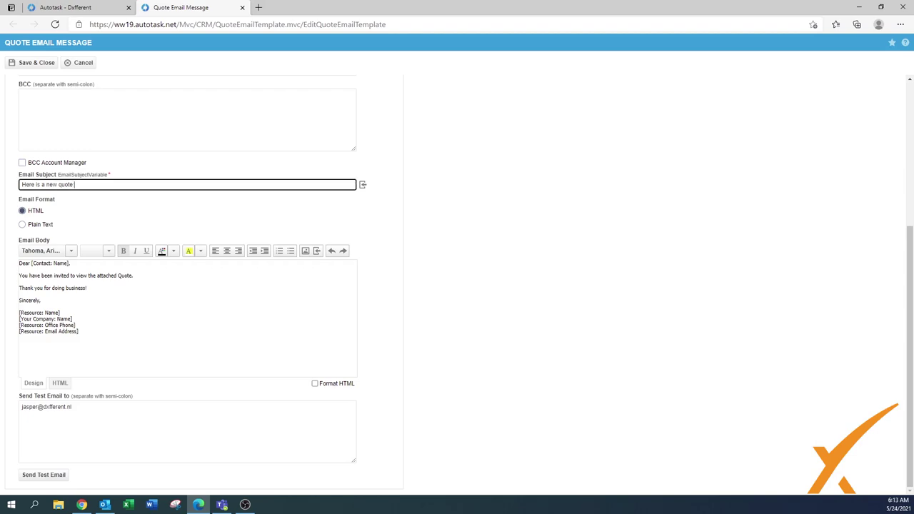
click(317, 250)
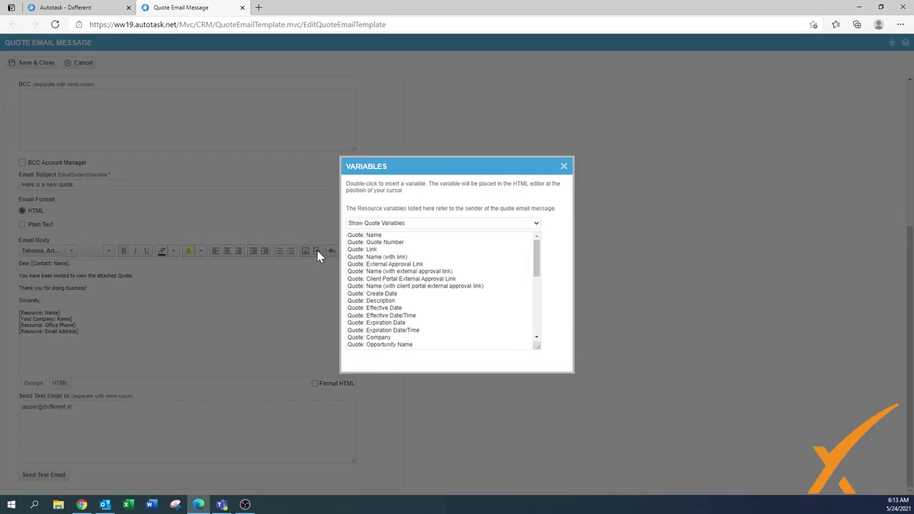
double_click(394, 242)
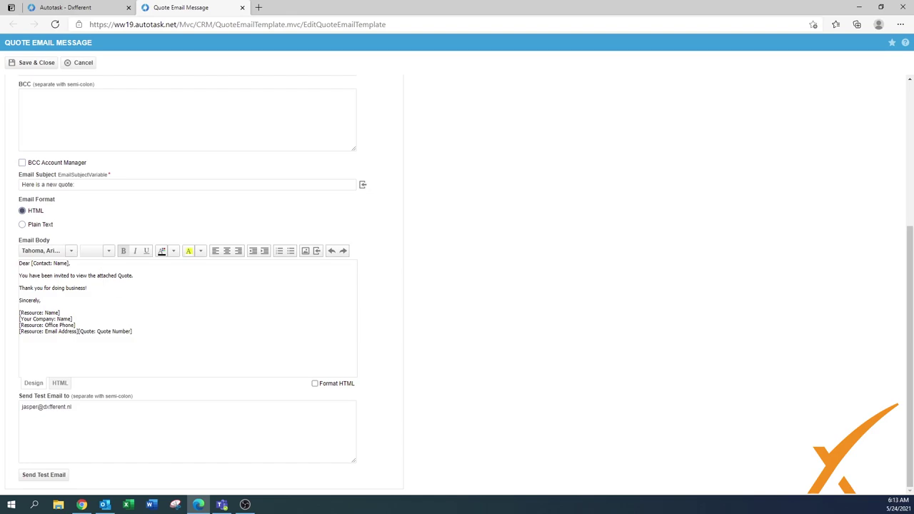
Copy the [Quote: Quote Number] variable from the end of the body to the end of the email subject
key(shift+Left)
key(shift+Left)
key(shift+Left)
key(shift+Left)
key(shift+Left)
key(shift+Left)
key(shift+Left)
key(shift+Left)
key(shift+Left)
key(shift+Left)
key(shift+Left)
key(shift+Left)
key(shift+Left)
key(shift+Left)
key(shift+Left)
key(shift+Left)
key(shift+Left)
key(shift+Left)
key(shift+Left)
key(shift+Left)
key(ctrl+c)
click(86, 184)
key(ctrl+v)
Remove the [Quote: Quote Number] variable from the end of the email body
click(133, 331)
key(BackSpace)
key(BackSpace)
key(BackSpace)
key(BackSpace)
key(BackSpace)
key(BackSpace)
key(BackSpace)
key(BackSpace)
key(BackSpace)
key(BackSpace)
key(BackSpace)
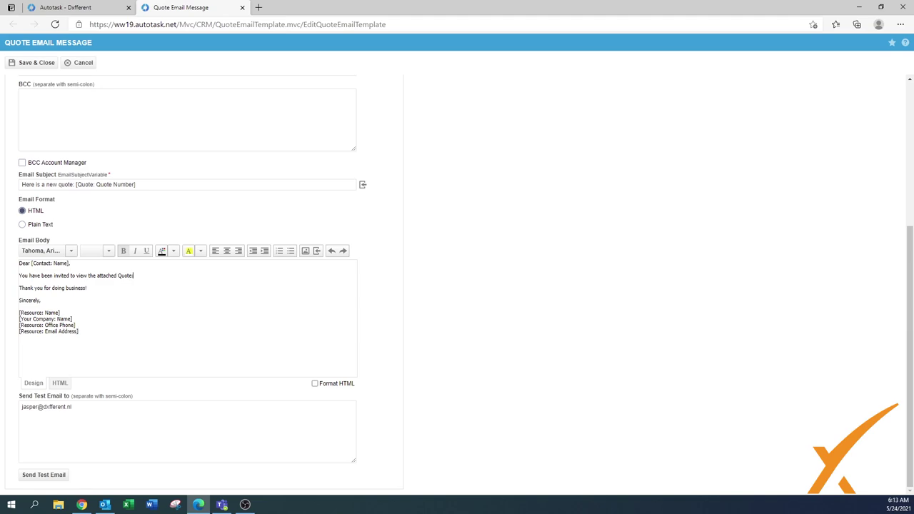
Add a colon after "attached Quote" in the email body and insert the Quote: Name variable on a new indented line below it
text(:)
key(Return)
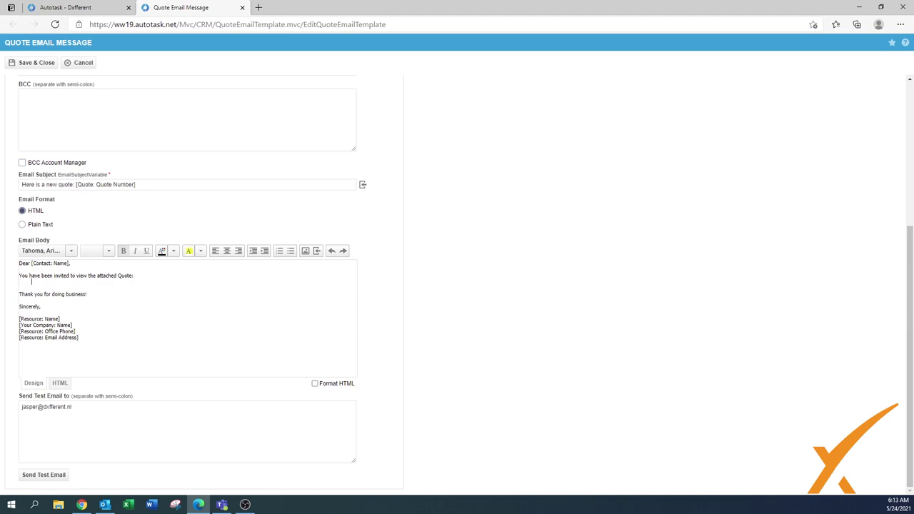
click(317, 250)
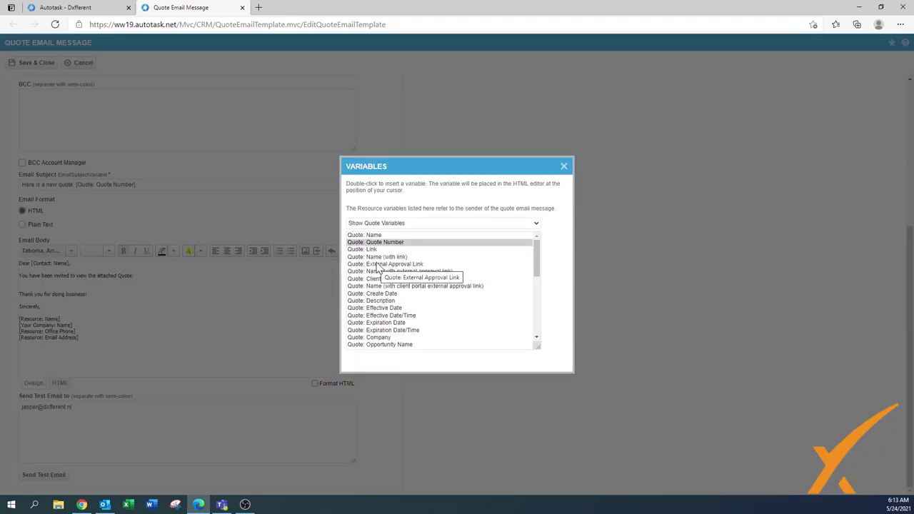
double_click(373, 235)
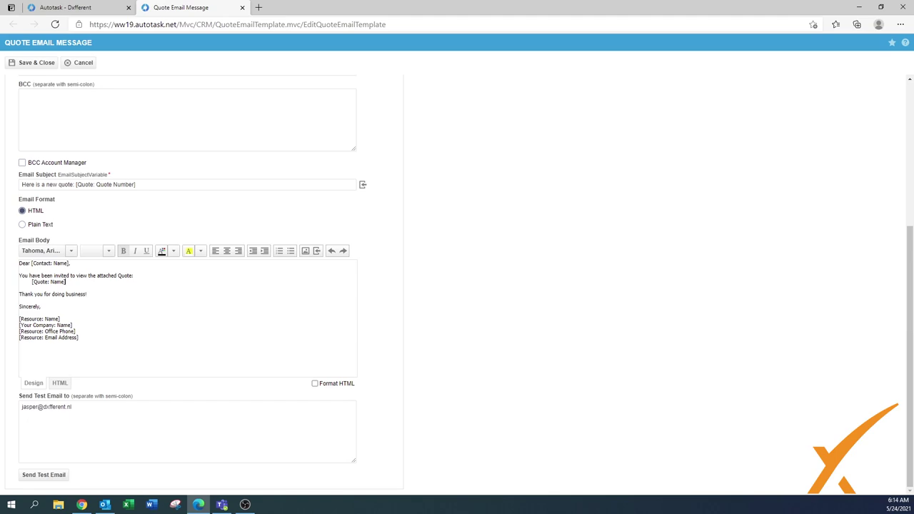
Inspect the email body's HTML source with Format HTML enabled, and return to the design view
click(61, 384)
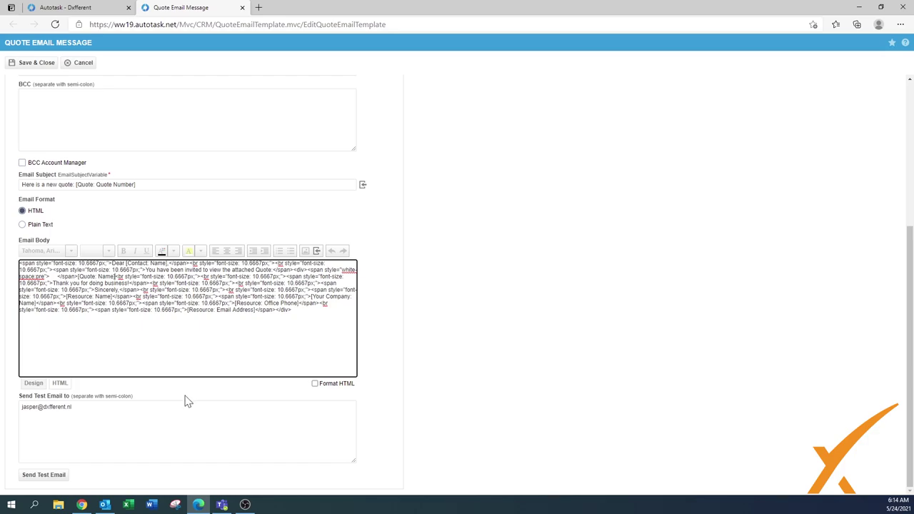
click(315, 383)
click(180, 283)
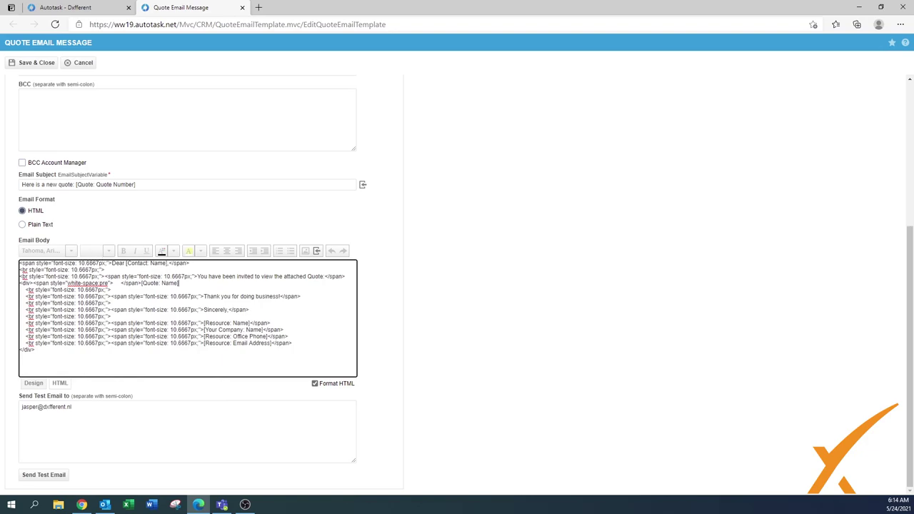
click(33, 382)
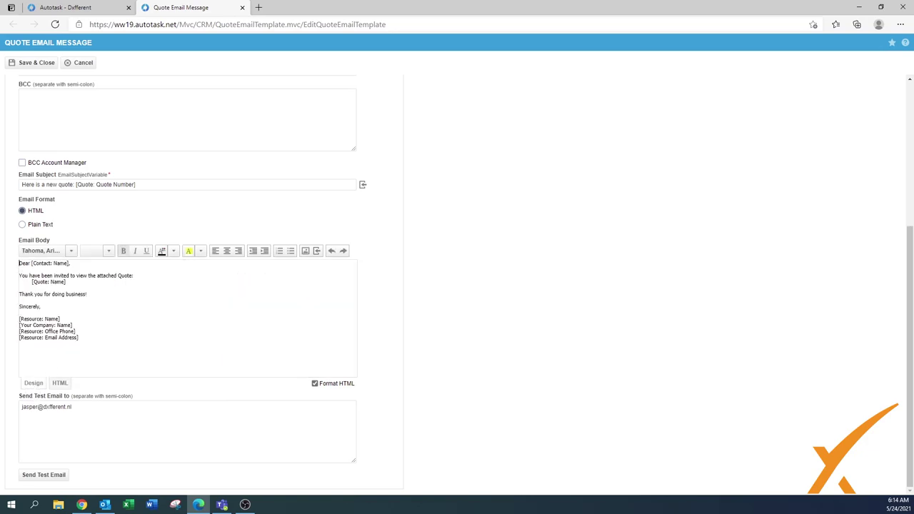
Look through the email body's text colour, font and size choices and its quote variable list without applying or inserting anything
click(171, 251)
click(70, 252)
click(108, 251)
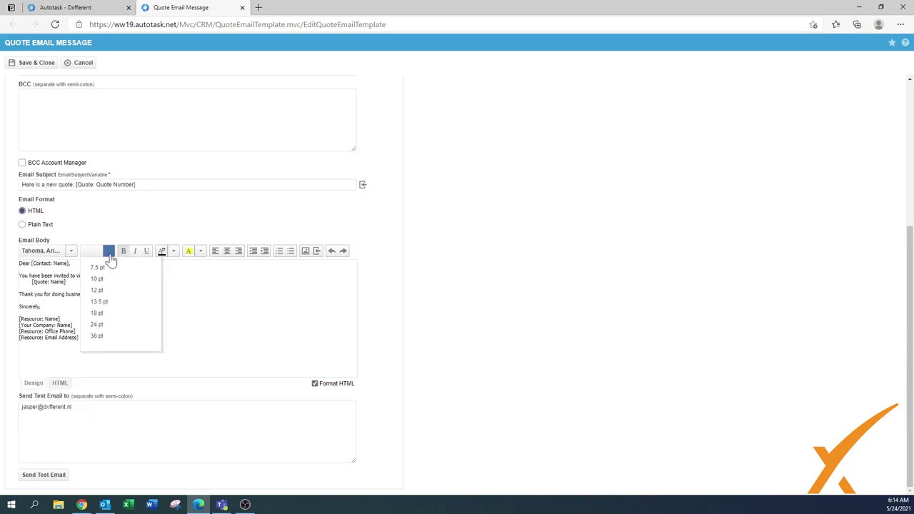
click(107, 251)
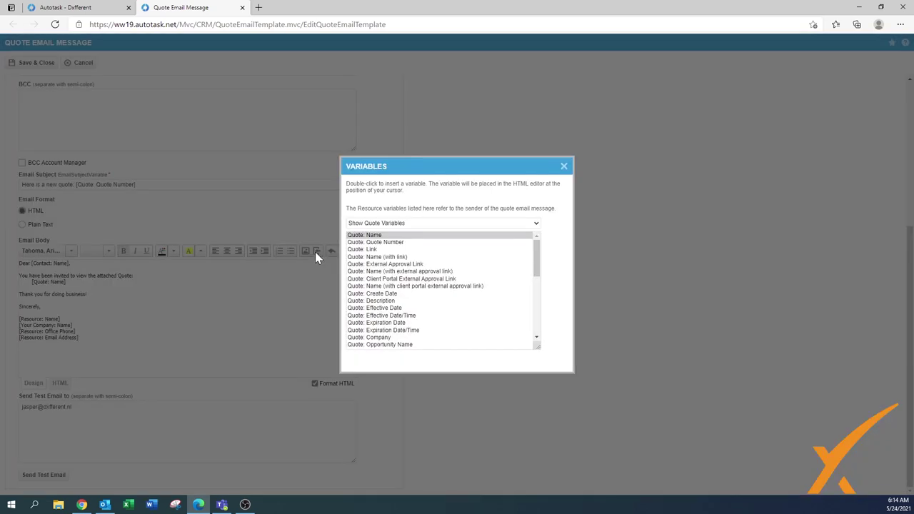
click(316, 252)
mouse_move(537, 253)
mouse_down()
mouse_move(540, 341)
mouse_move(538, 270)
mouse_up()
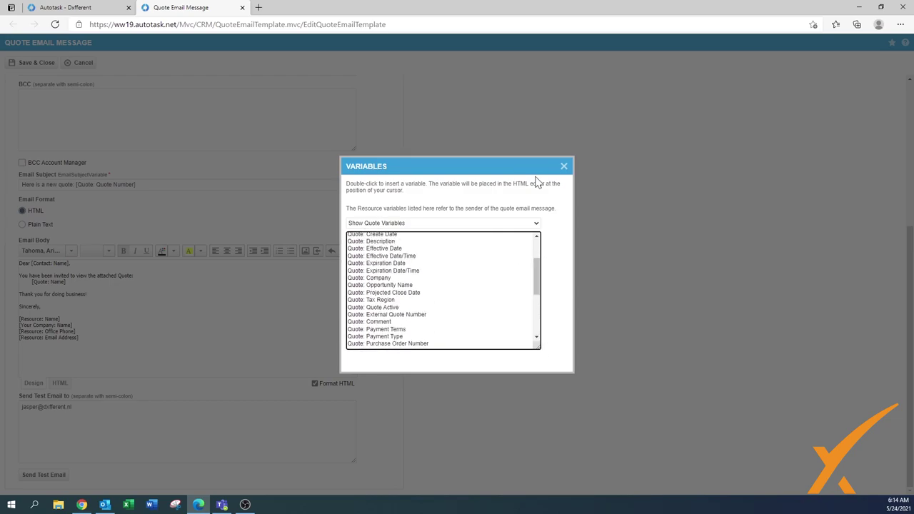
click(563, 167)
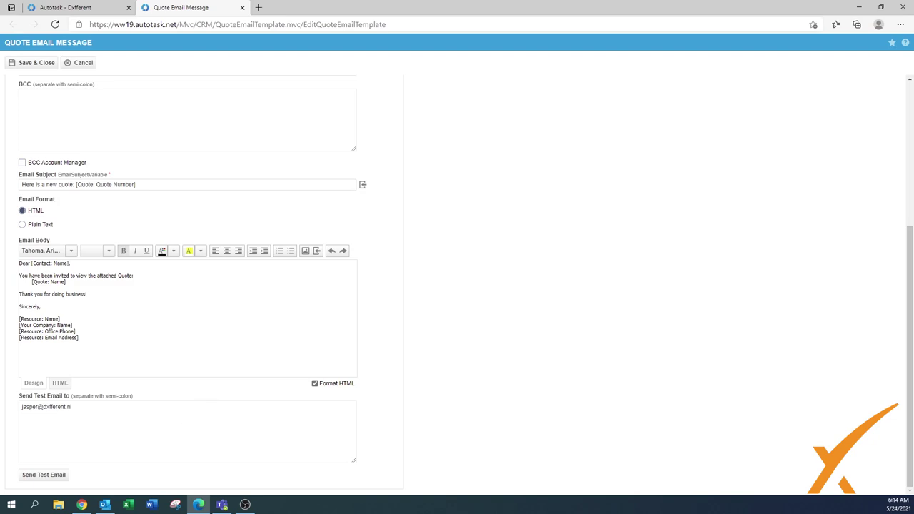
Clear the test email recipient, then save and close the company's quote email message
triple_click(46, 406)
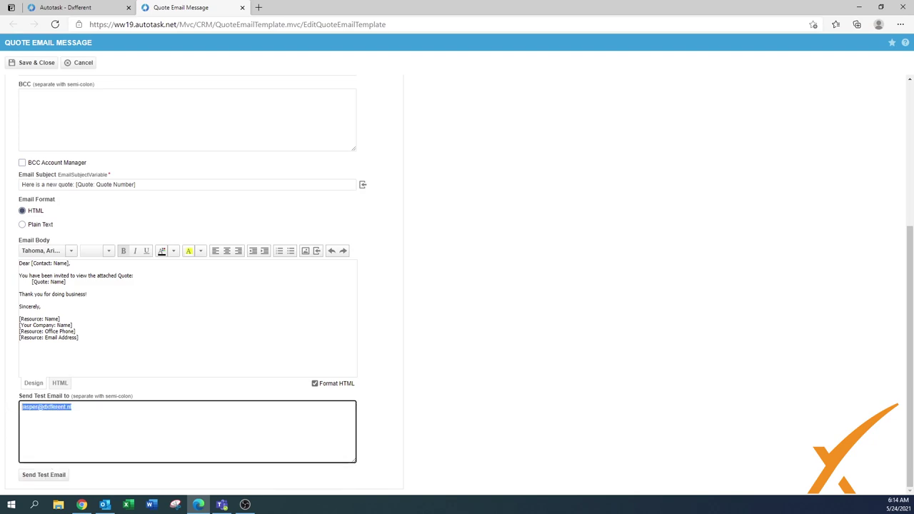
key(BackSpace)
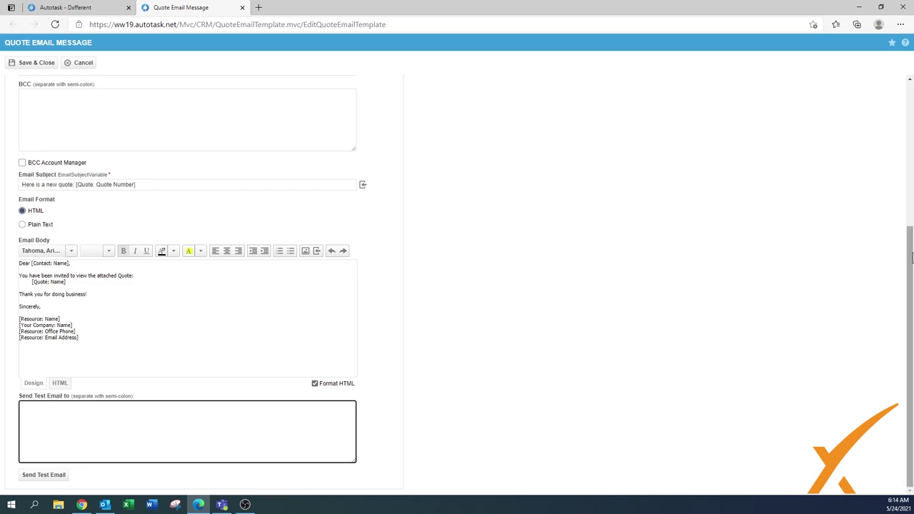
drag(911, 257, 911, 115)
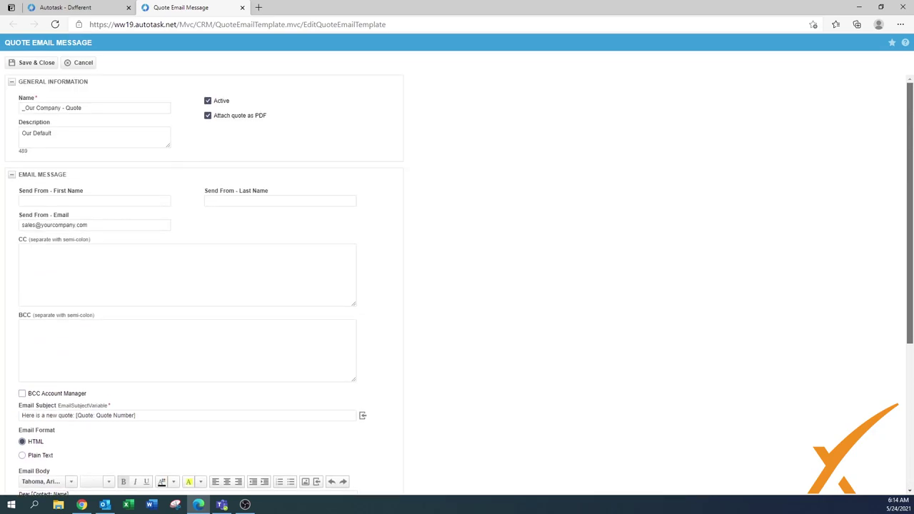
click(34, 64)
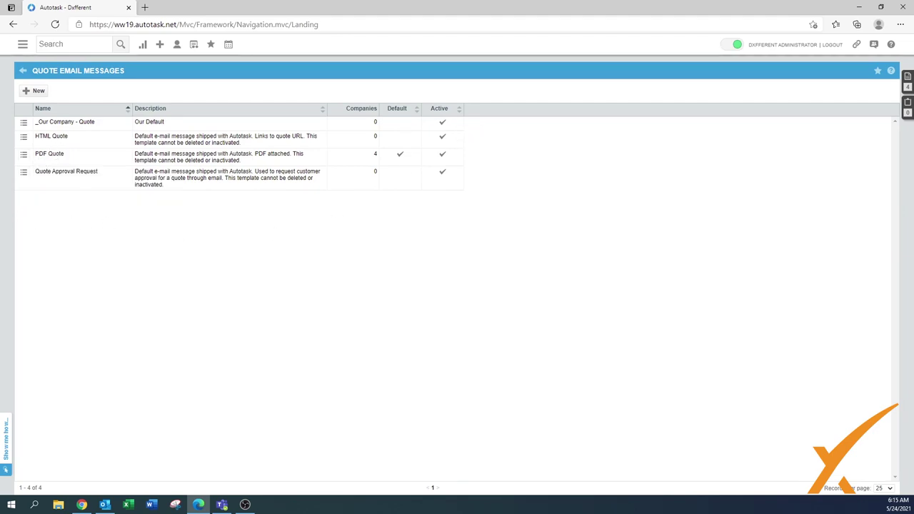
Open the HTML Quote message, review its settings and the quote link variable in its body, and close it without saving
click(23, 155)
click(37, 153)
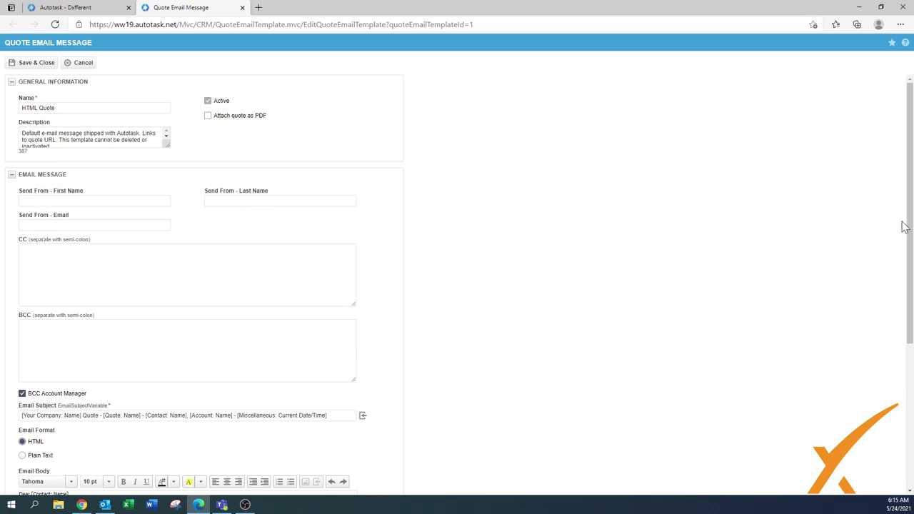
scroll(910, 225, down, 2)
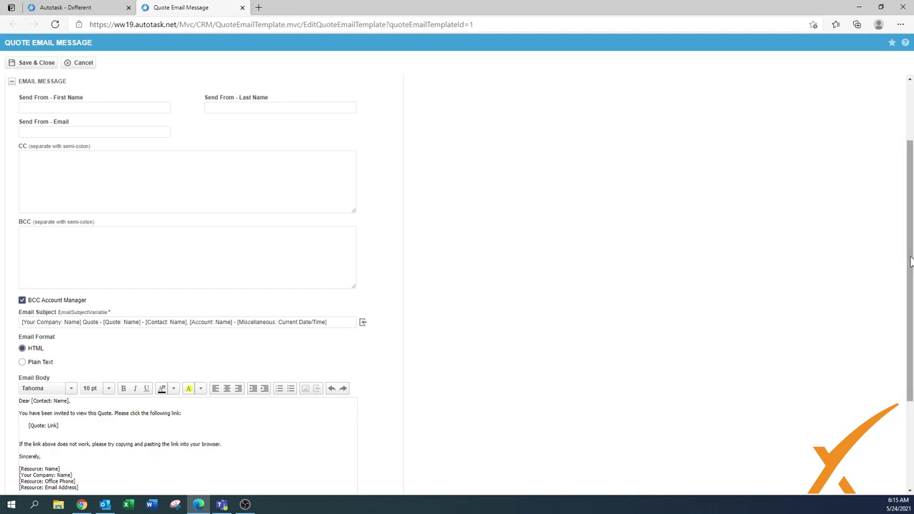
scroll(910, 261, down, 3)
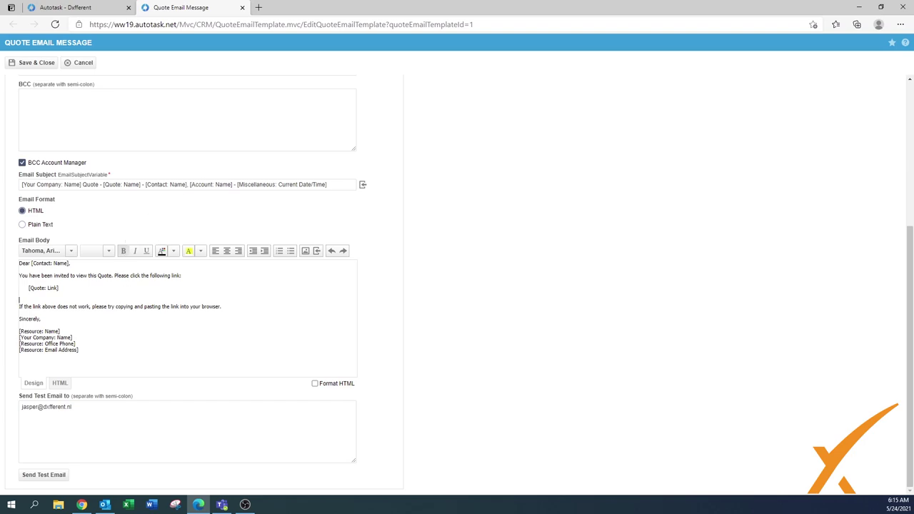
drag(28, 288, 58, 288)
click(85, 64)
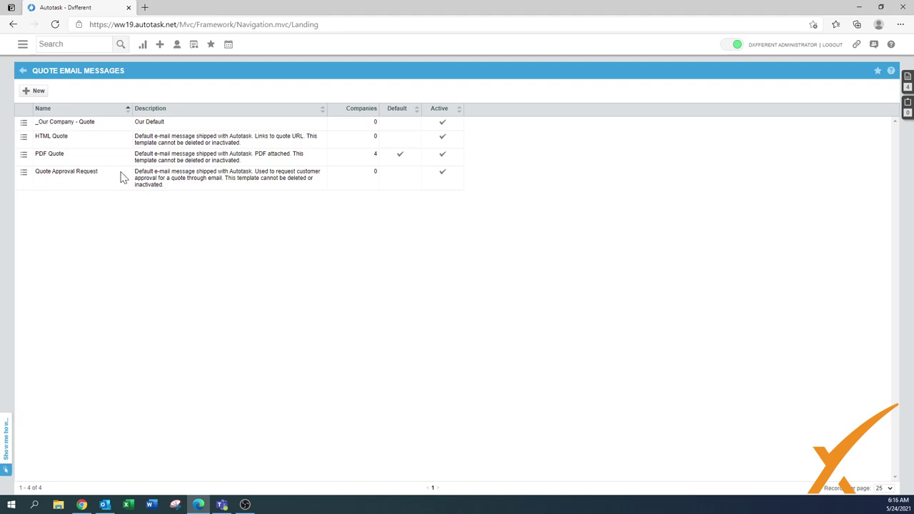
Open the Quote Approval Request message, review its subject and the external approval link in its body, and close it without saving
click(24, 173)
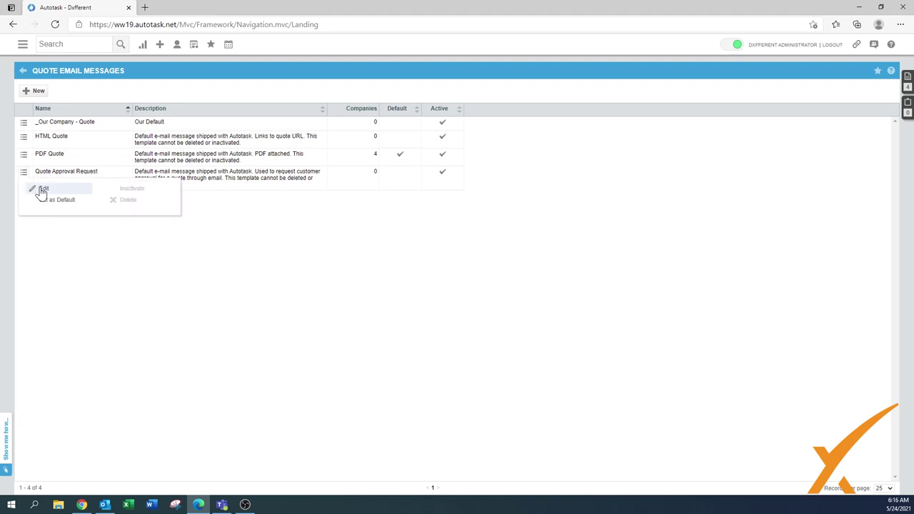
click(39, 188)
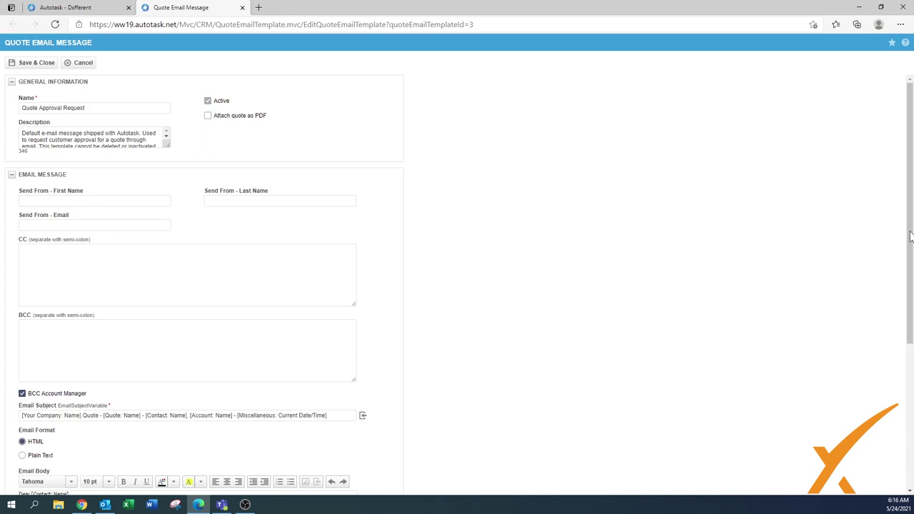
scroll(911, 231, down, 3)
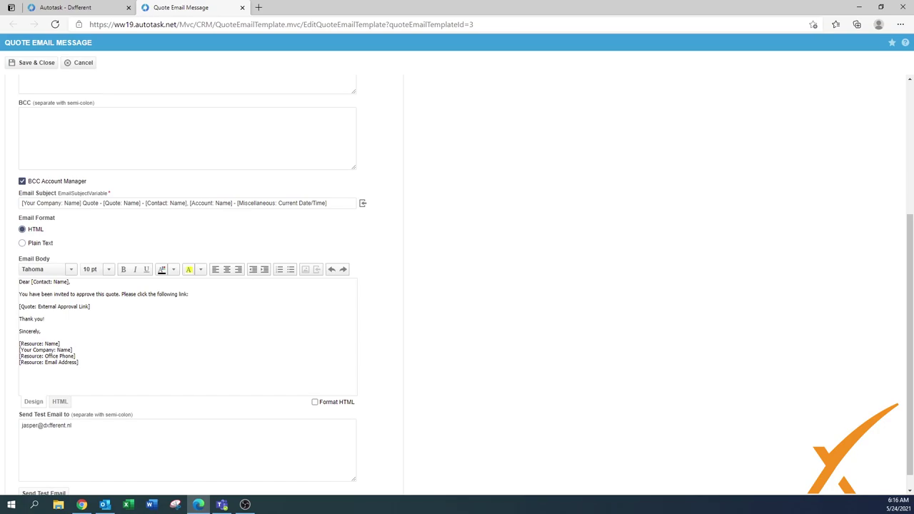
scroll(199, 285, down, 1)
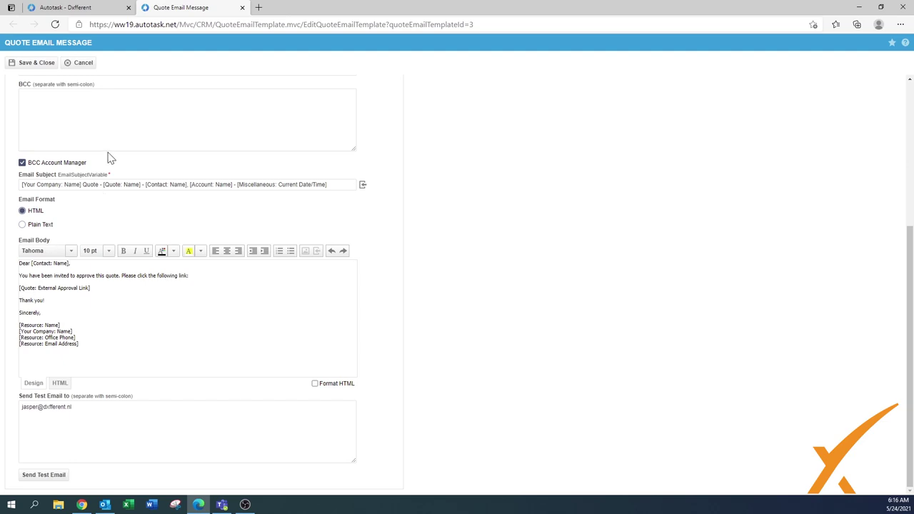
click(80, 63)
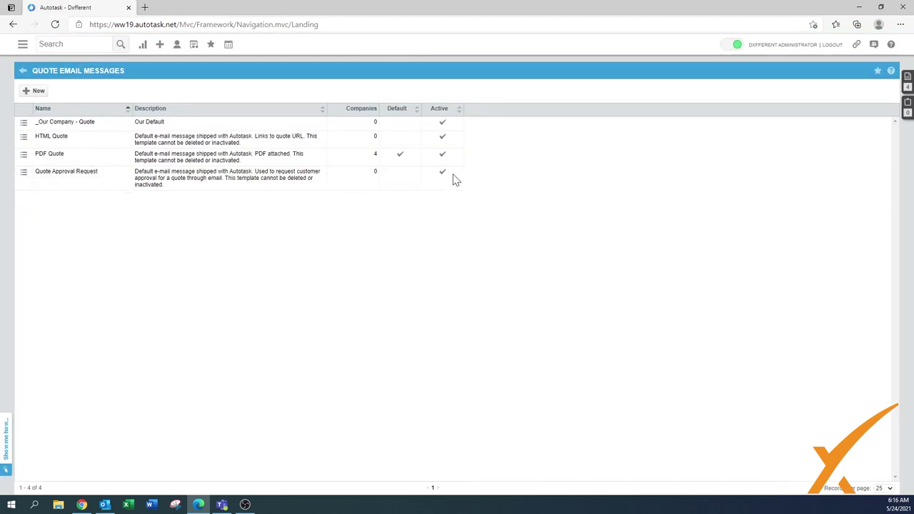
Set the _Our Company - Quote message as the default quote email message
click(24, 123)
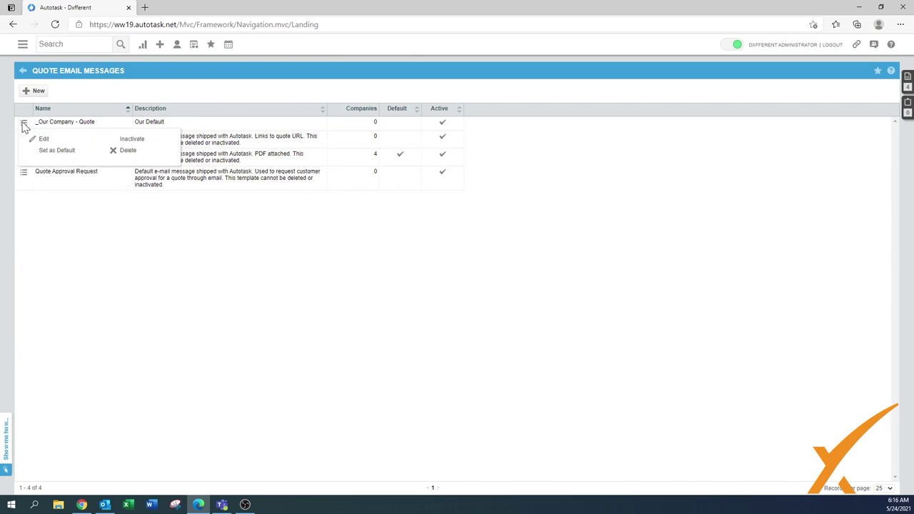
click(59, 150)
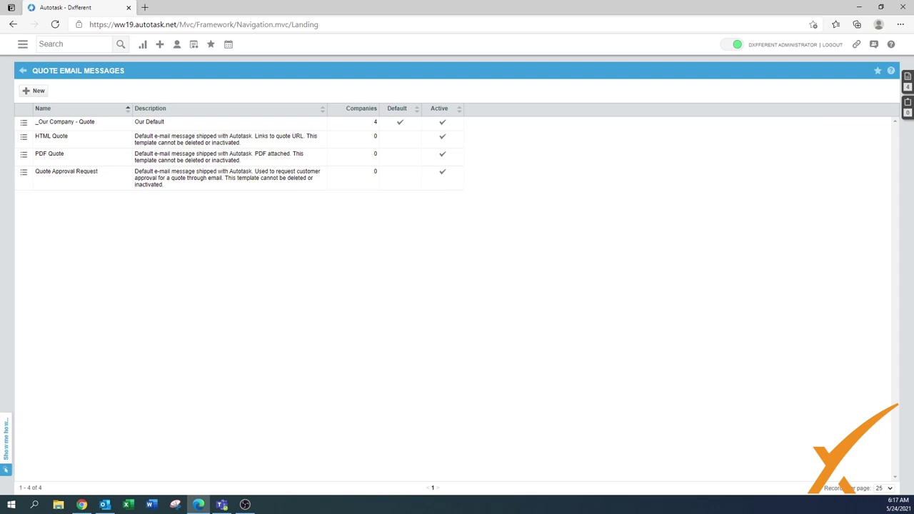
click(24, 136)
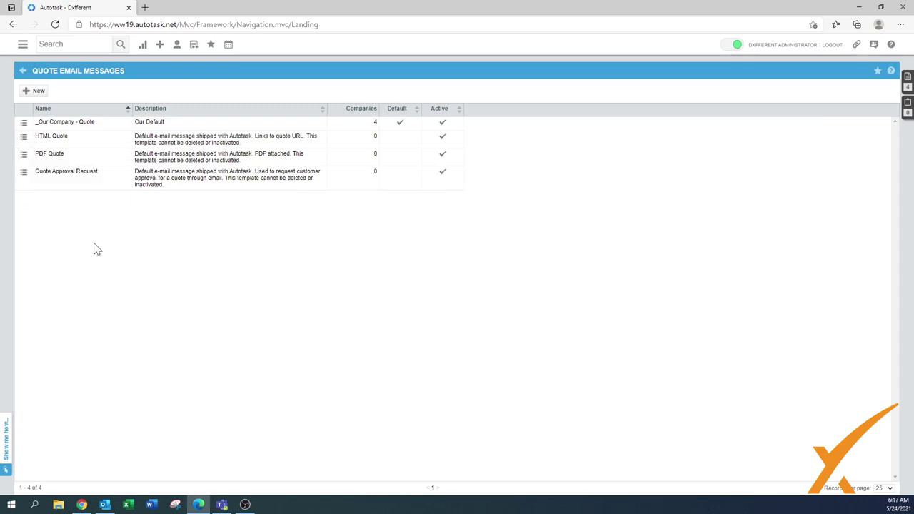